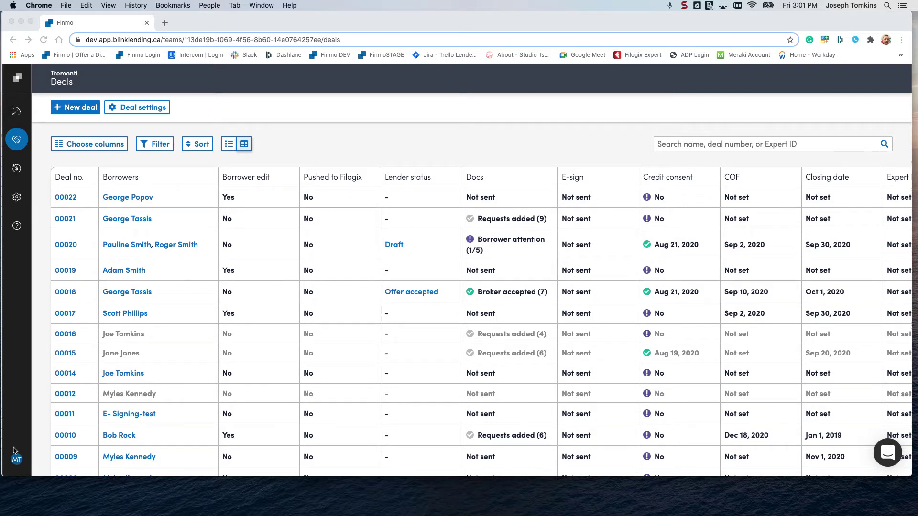
Open deal 00018, scan its lender submissions on the Submit tab, then go to Compliance.
click(123, 295)
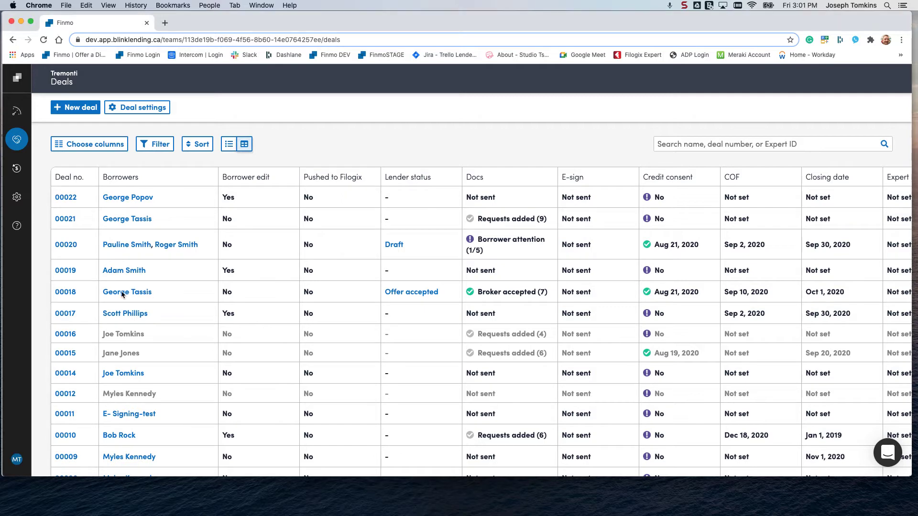
click(123, 295)
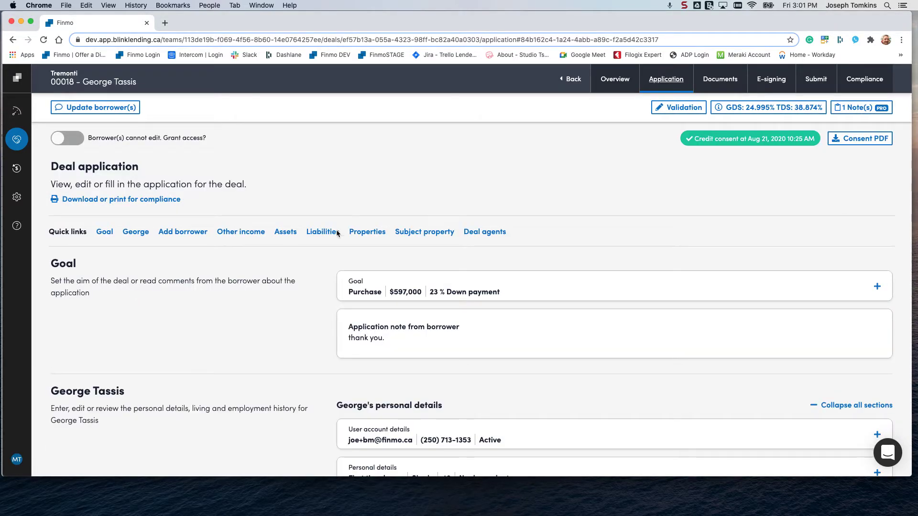
click(821, 80)
scroll(415, 275, down, 4)
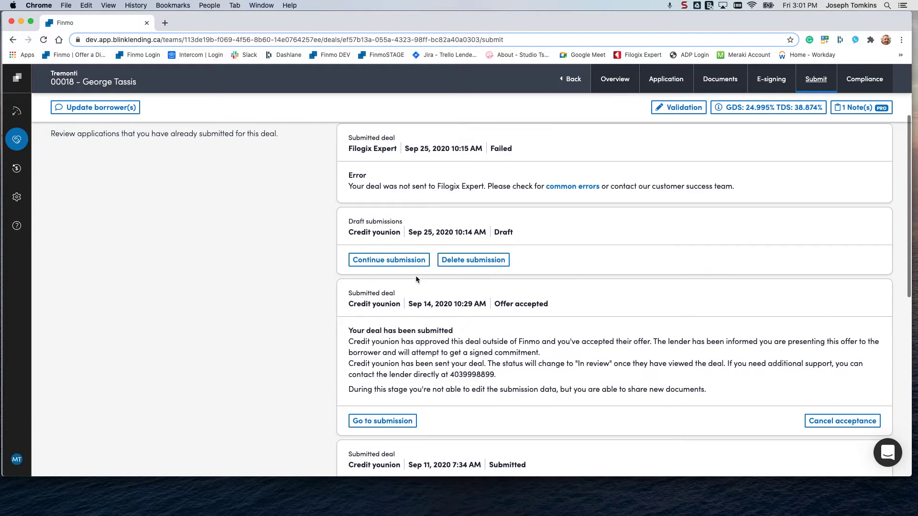
scroll(416, 280, down, 3)
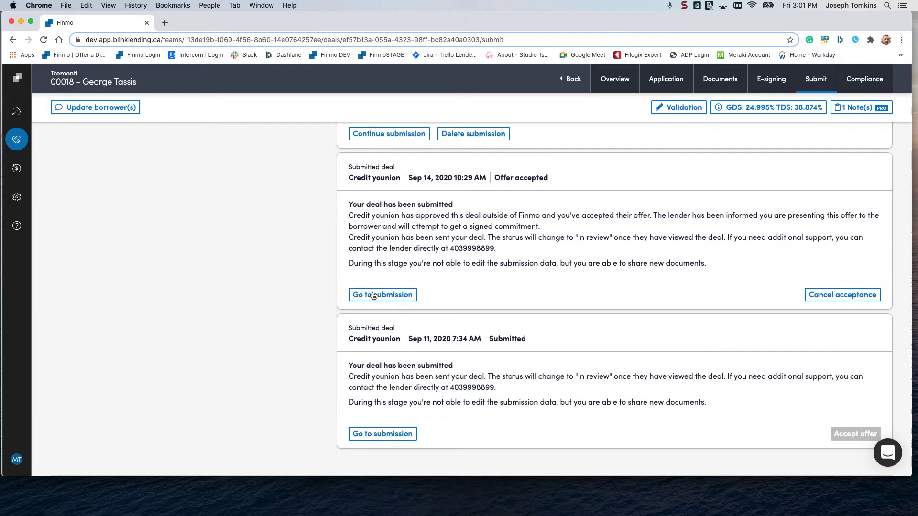
click(867, 80)
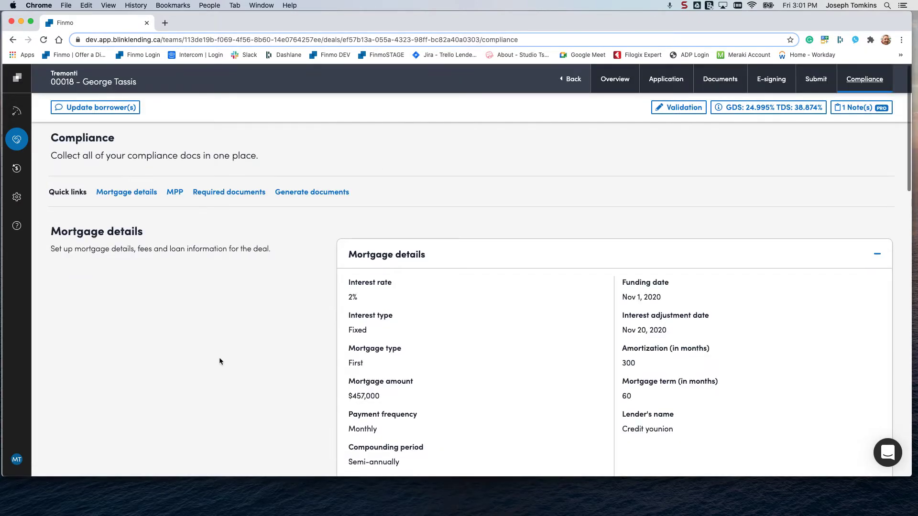
Edit and save deal 00018's mortgage details, then collapse the Mortgage details panel to a summary.
scroll(219, 360, down, 3)
scroll(222, 359, down, 1)
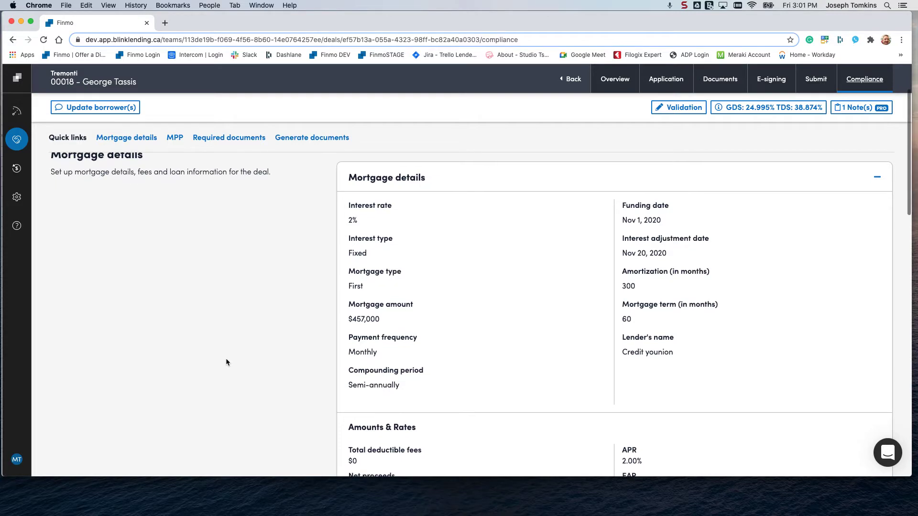
scroll(227, 360, down, 2)
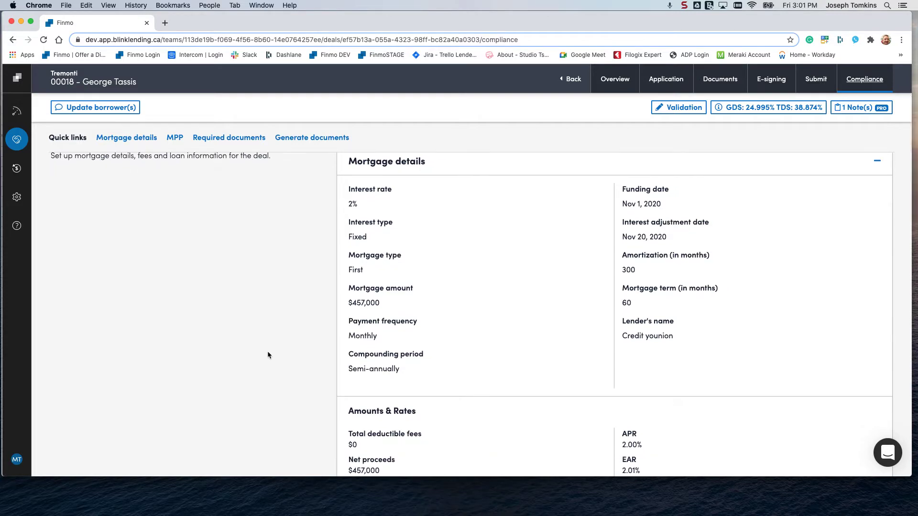
scroll(385, 372, down, 4)
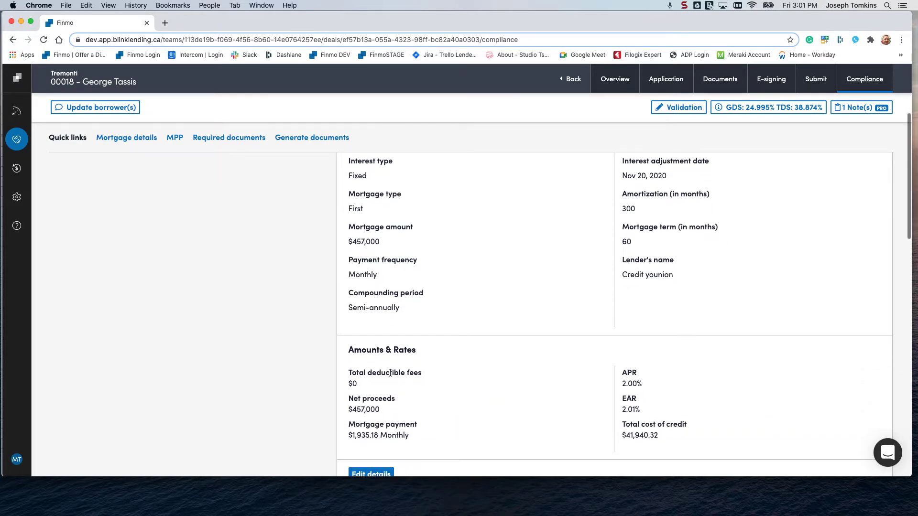
click(369, 416)
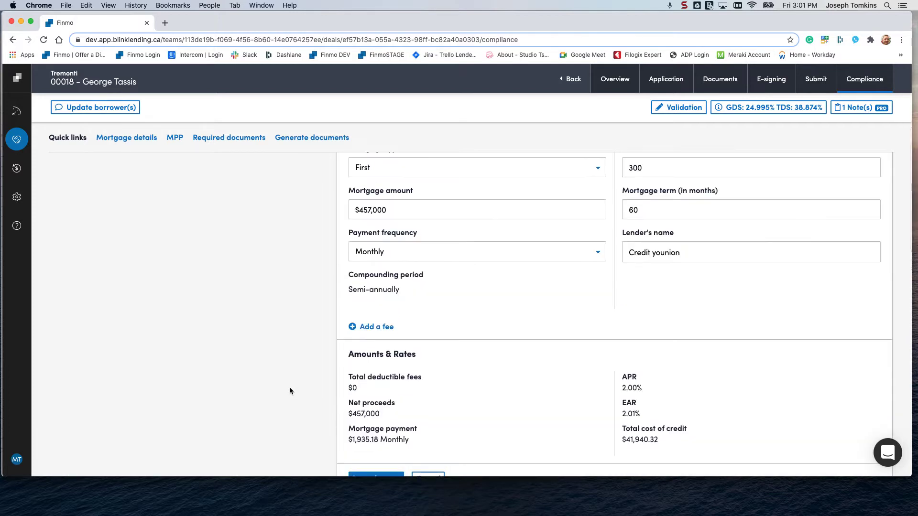
scroll(289, 386, down, 5)
click(373, 352)
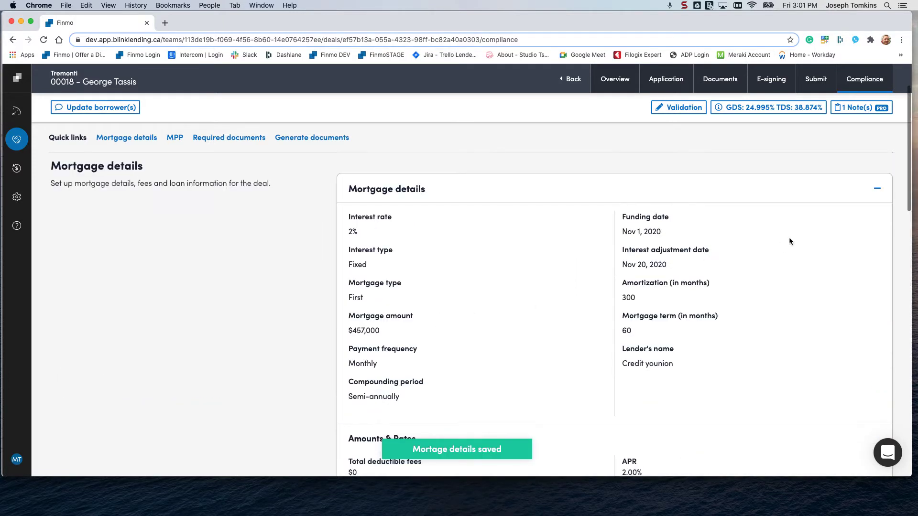
click(877, 188)
Show the MPP form's agent settings and reveal MPP Hub message M2101 about the MPPSTD-AM001 template.
click(376, 274)
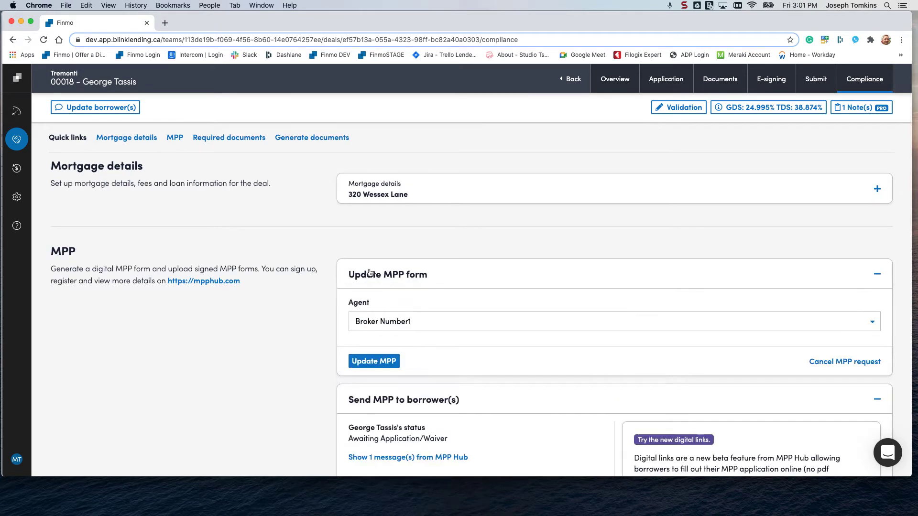
scroll(197, 337, down, 3)
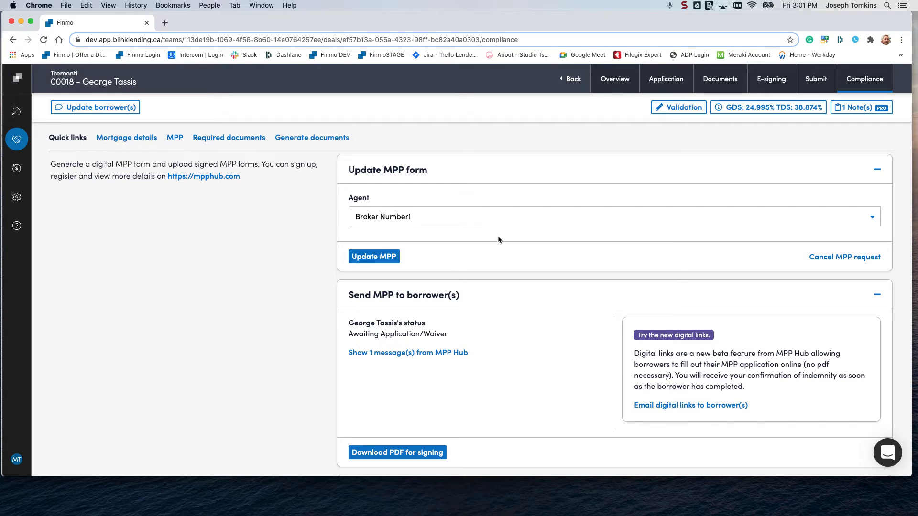
scroll(326, 262, up, 3)
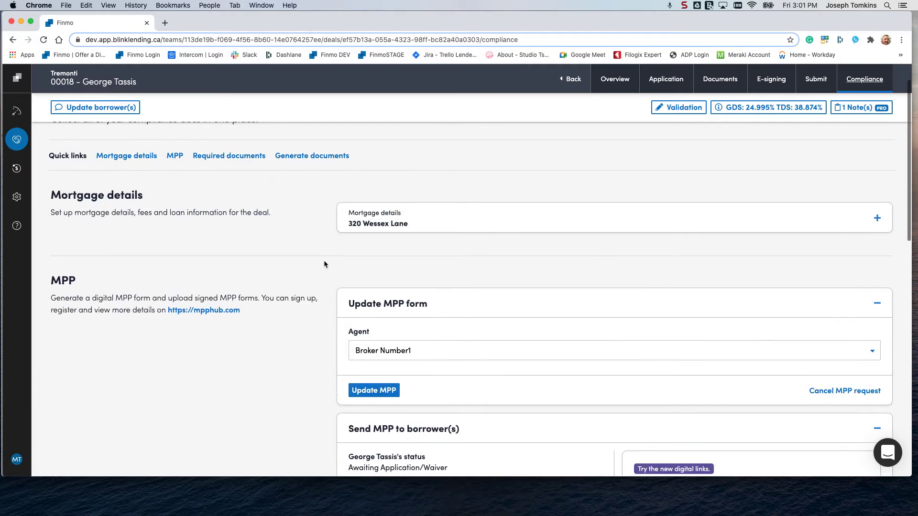
scroll(289, 319, down, 3)
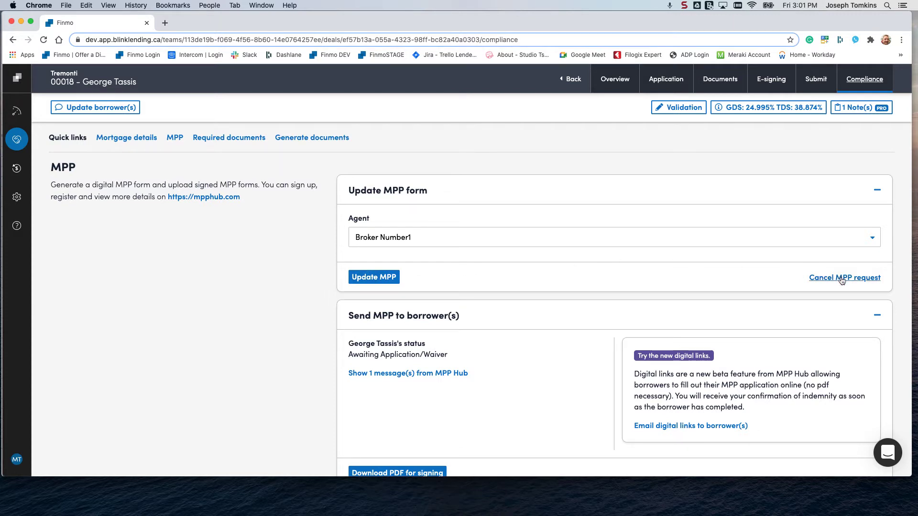
scroll(543, 361, down, 3)
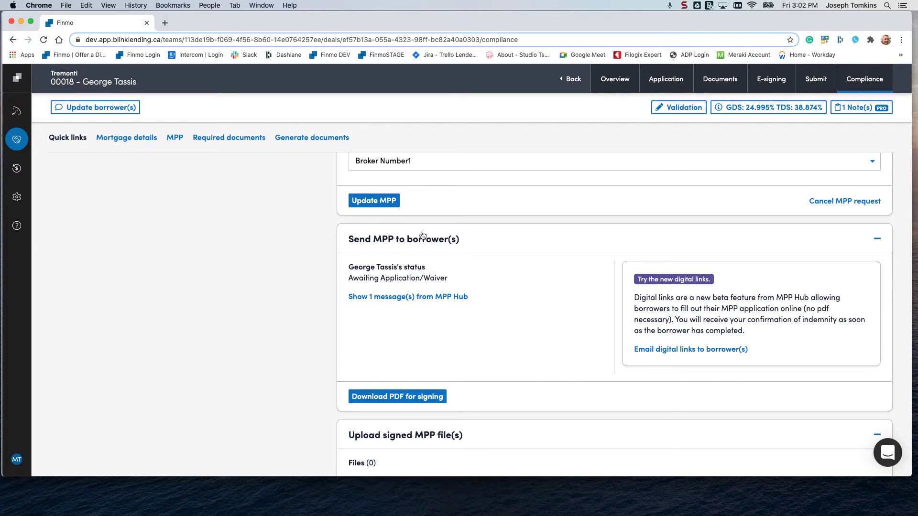
click(393, 297)
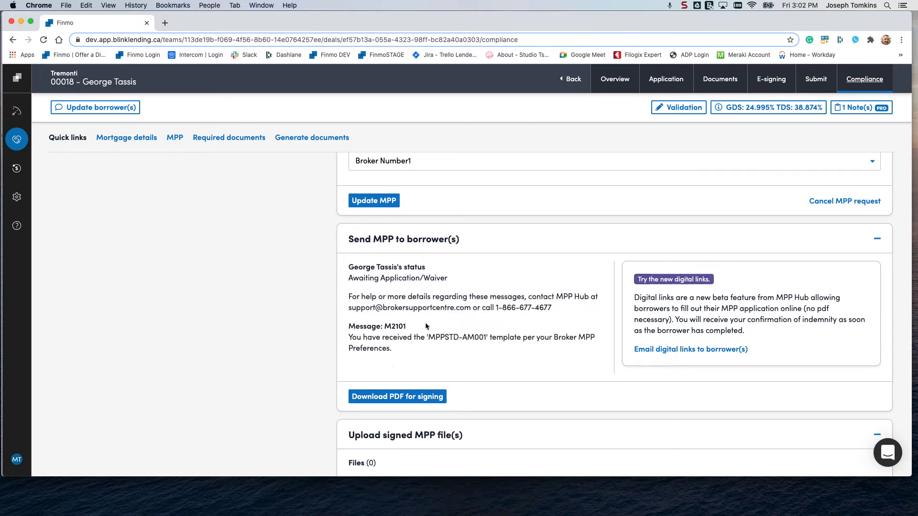
Start the digital-links email to the borrower and add a 'Hi' greeting with their first name on top.
click(682, 352)
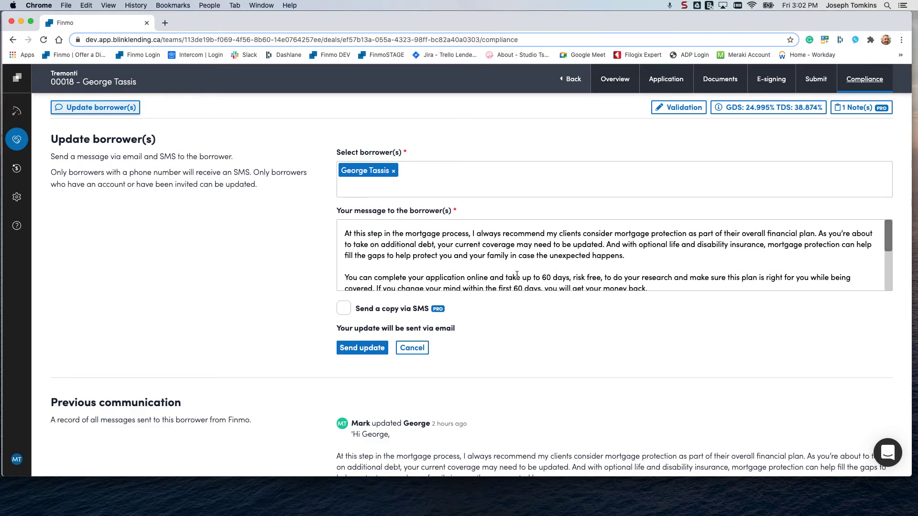
click(343, 234)
key(Return)
key(Return)
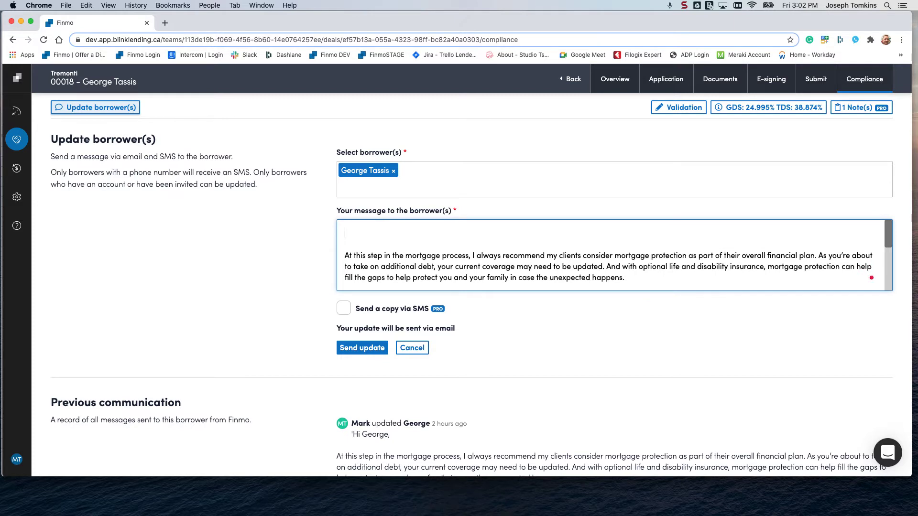
text(Hi George,)
Include an SMS copy and send the MPP update to the borrower.
click(337, 306)
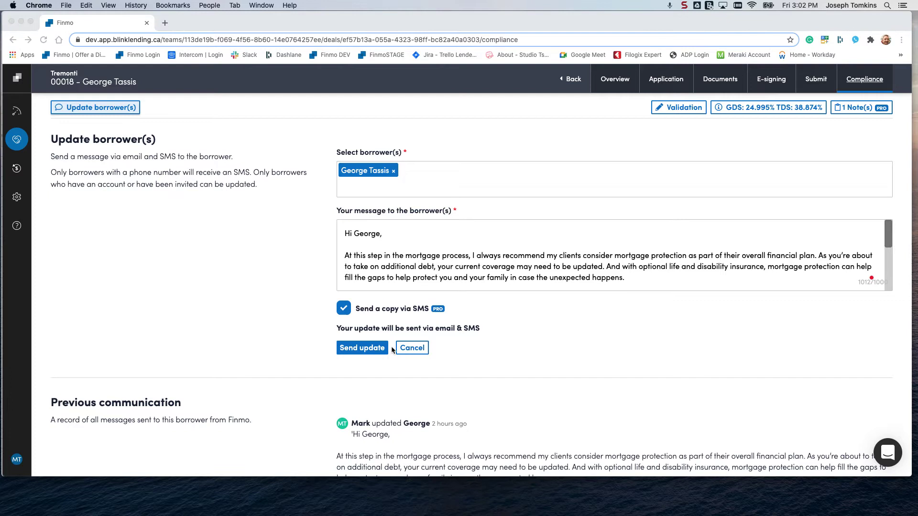
click(360, 349)
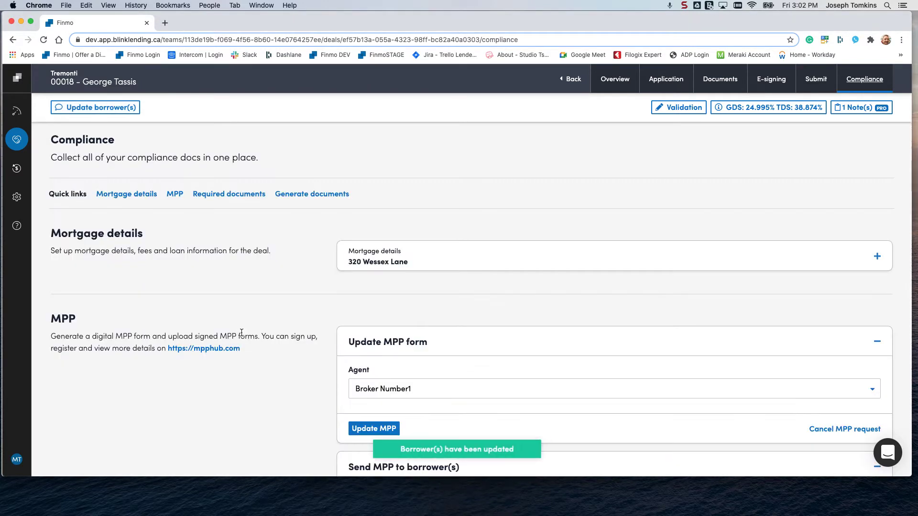
scroll(251, 342, down, 1)
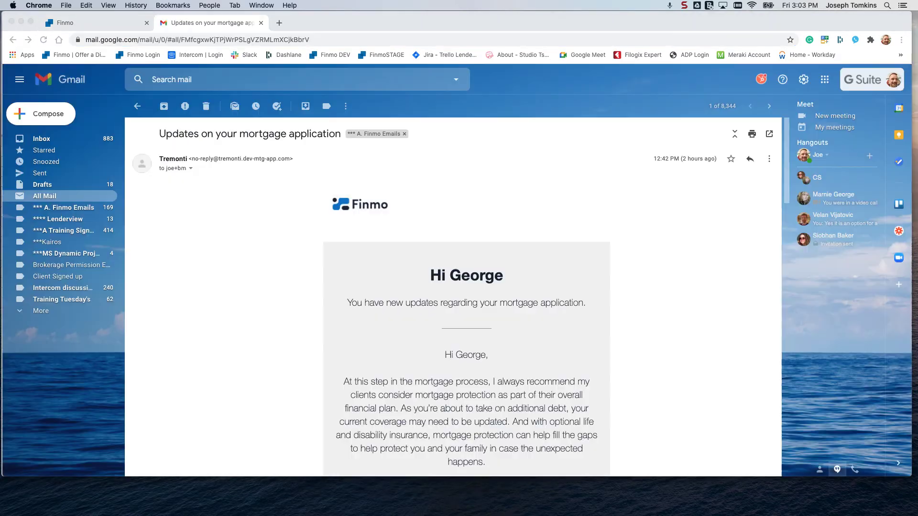
Scroll through the Gmail mortgage protection email to reach the Manulife quote link.
scroll(278, 380, down, 4)
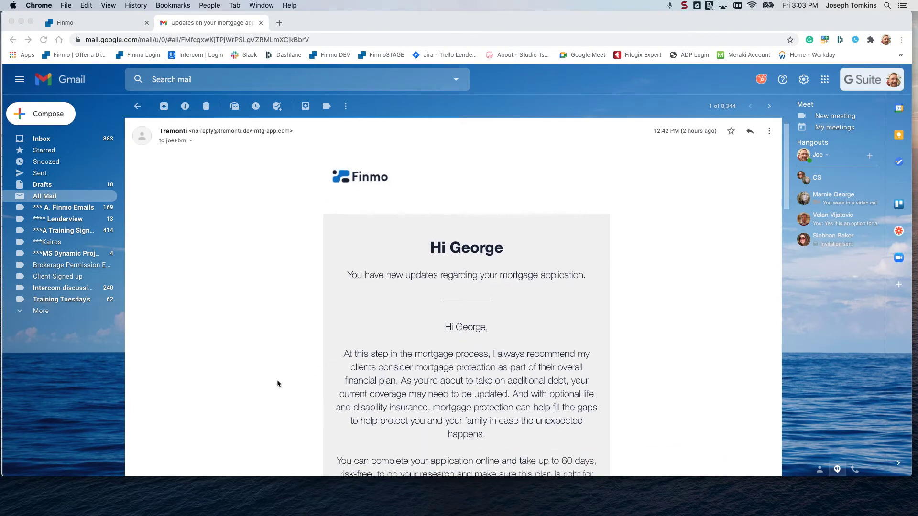
scroll(277, 382, down, 1)
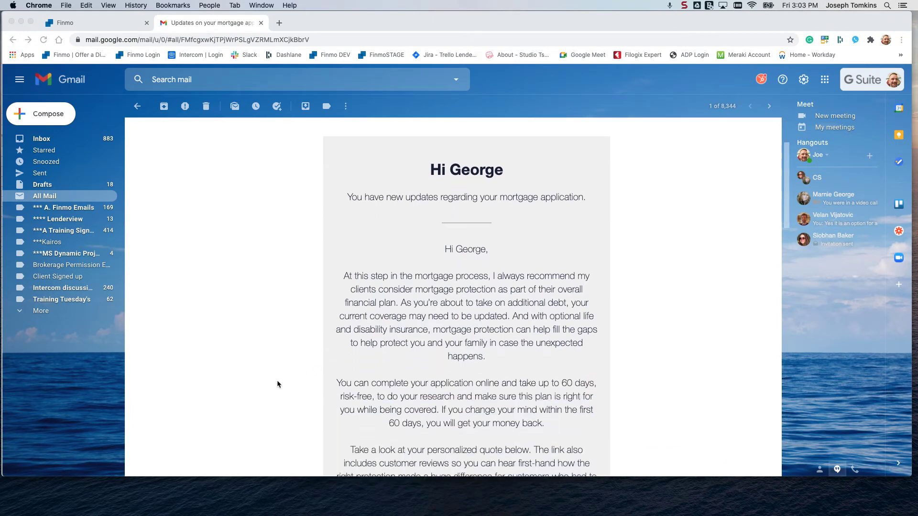
scroll(320, 293, down, 5)
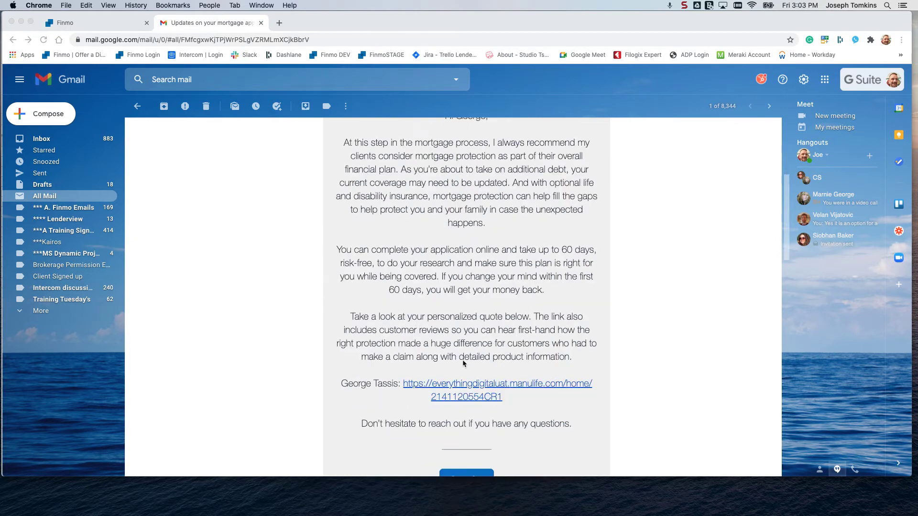
scroll(459, 366, down, 3)
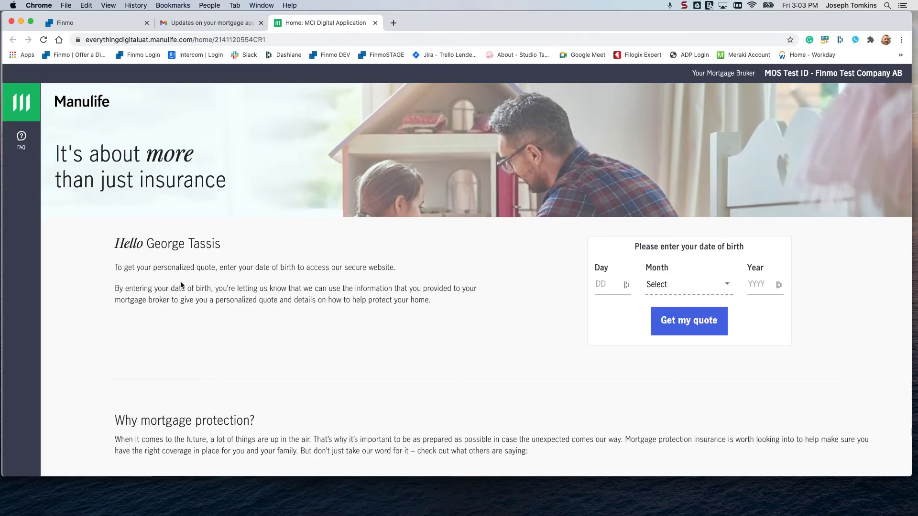
scroll(226, 360, down, 3)
scroll(406, 337, up, 3)
scroll(407, 347, down, 4)
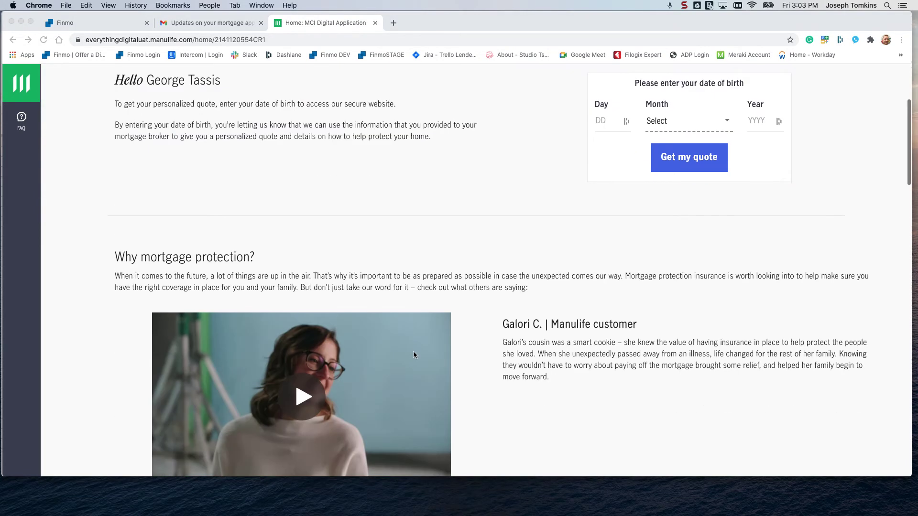
scroll(521, 383, down, 12)
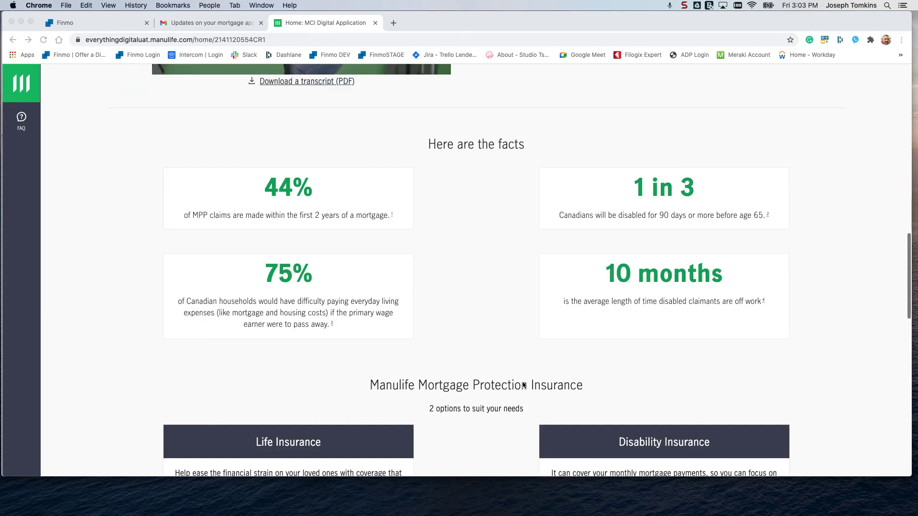
scroll(522, 385, down, 6)
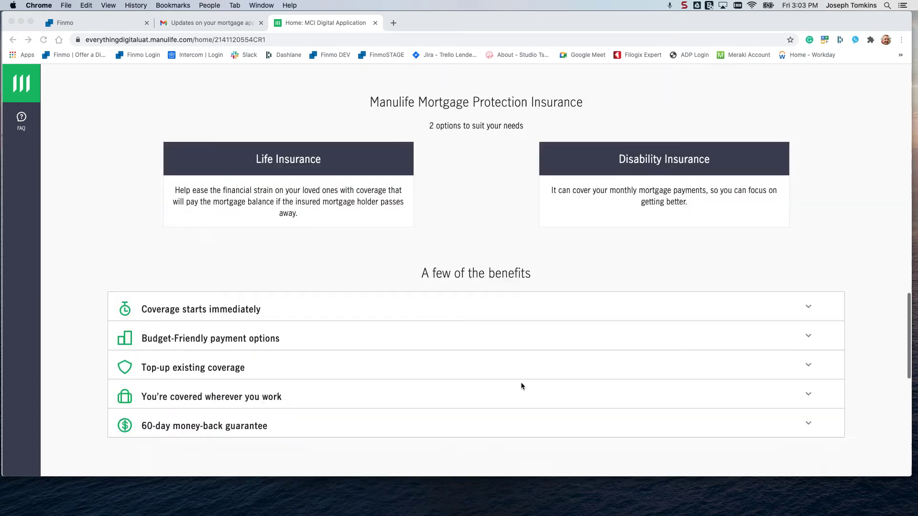
scroll(521, 386, down, 4)
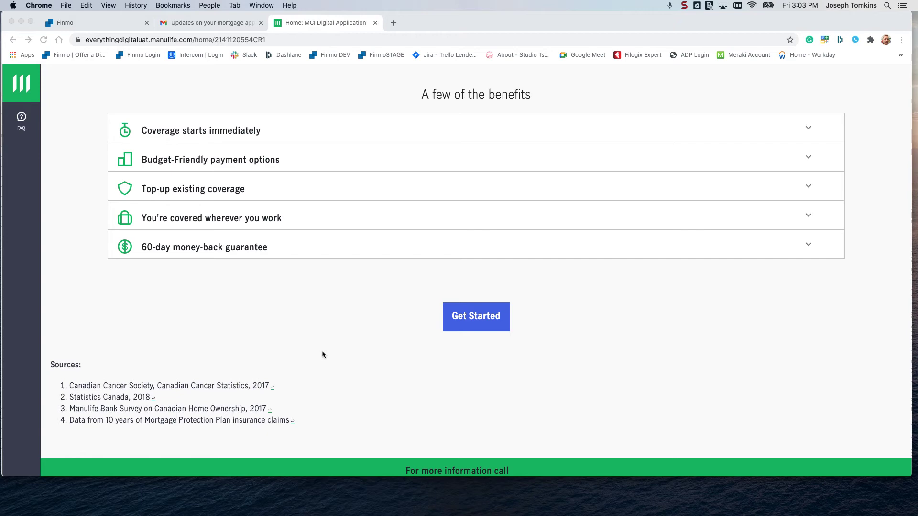
scroll(323, 349, up, 18)
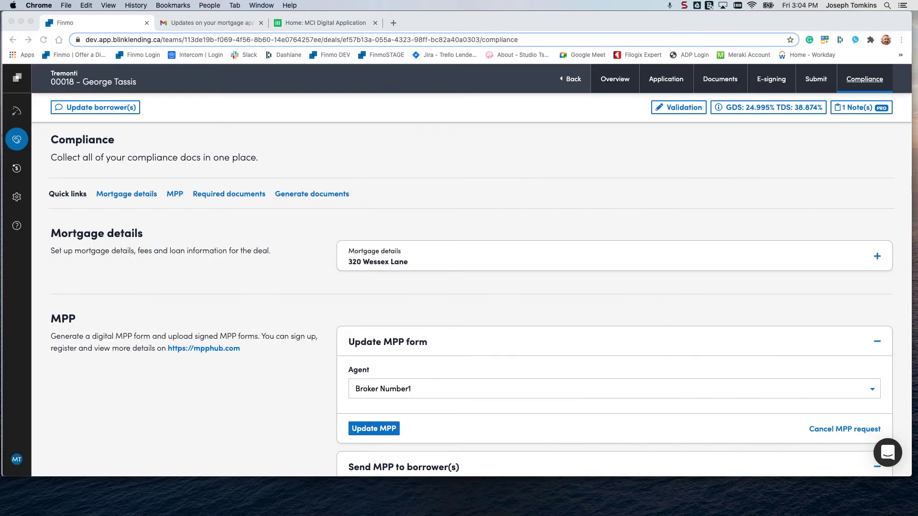
Download deal 00018's MPP form as a PDF for signing, set to open when the download finishes.
scroll(230, 318, down, 5)
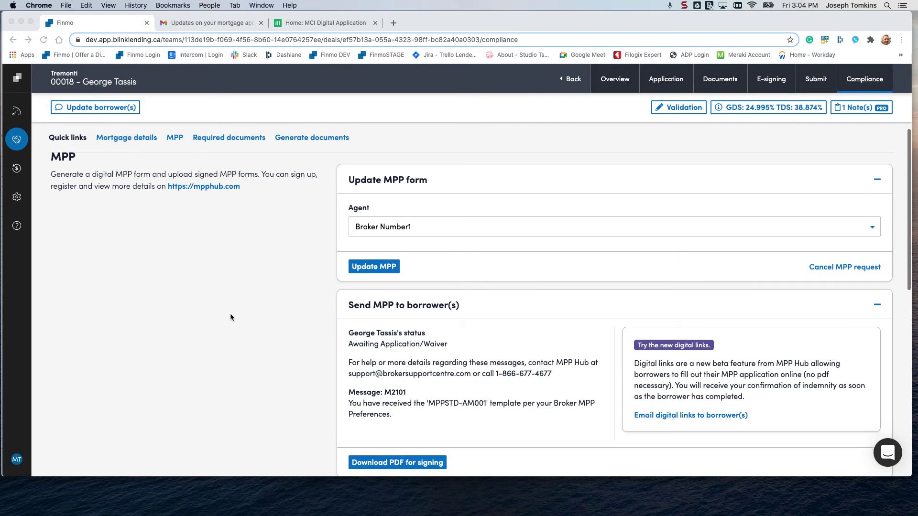
scroll(231, 318, down, 1)
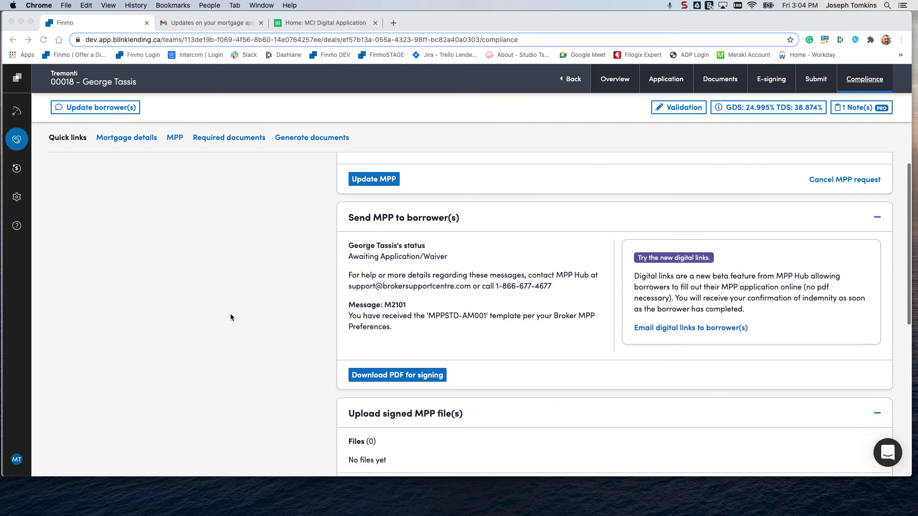
click(397, 376)
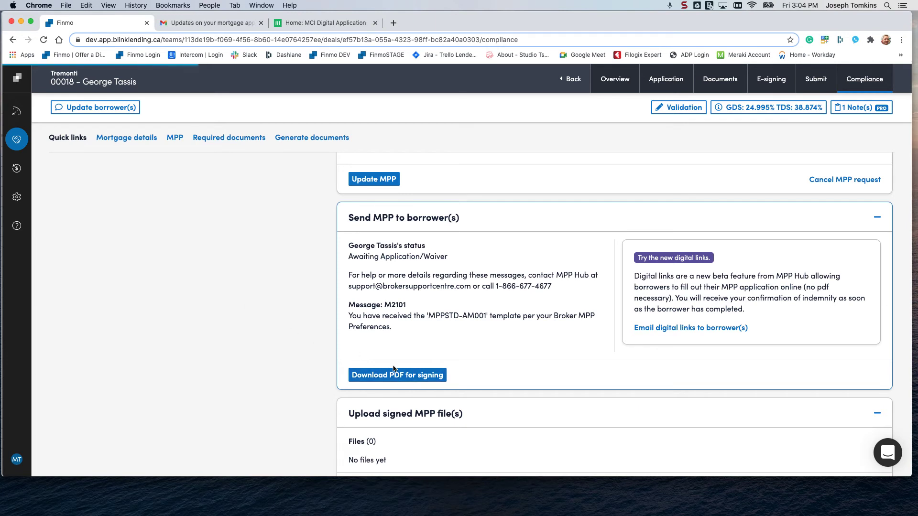
click(395, 378)
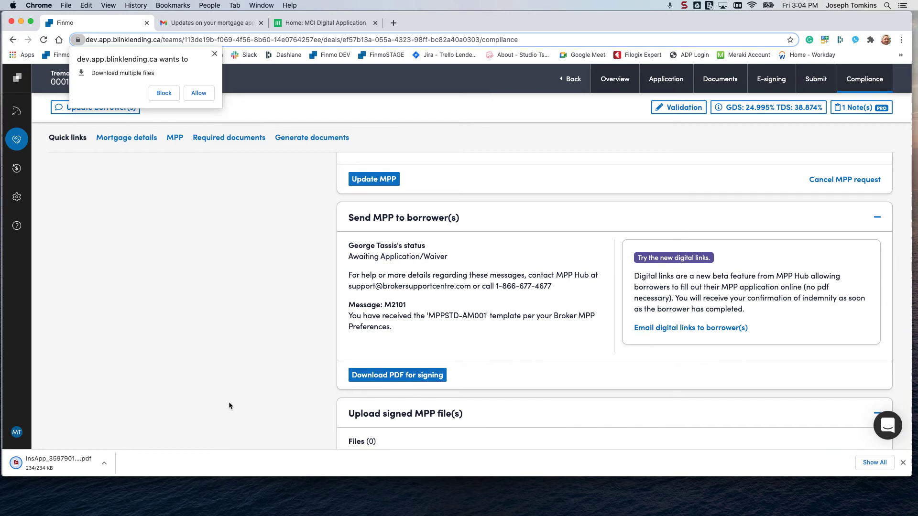
click(103, 463)
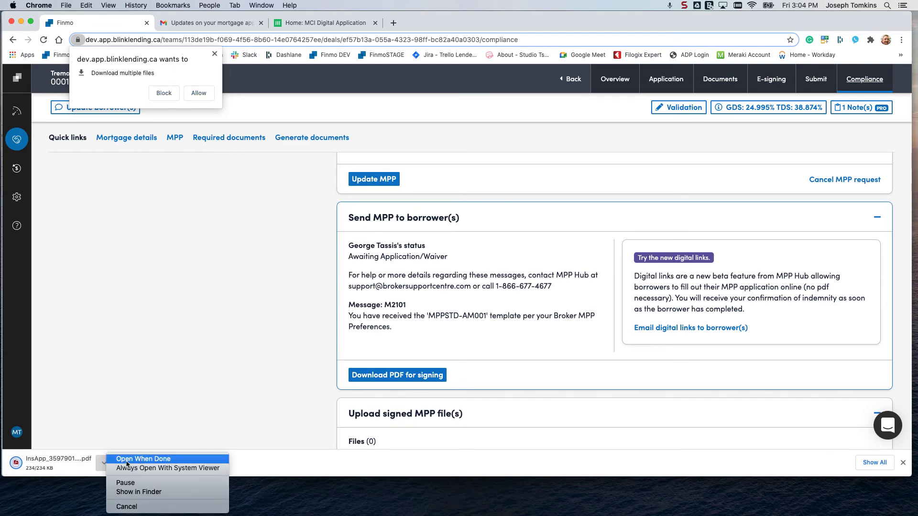
click(127, 462)
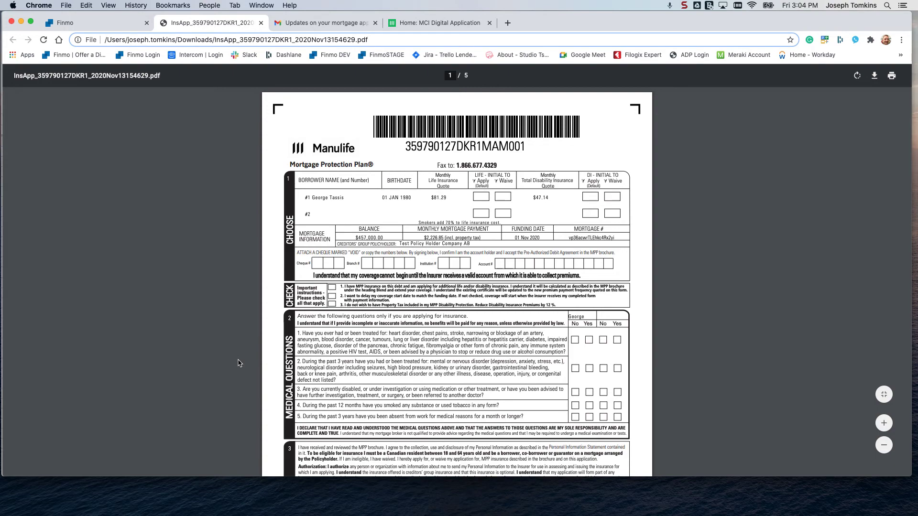
Scroll through the five-page MPP application PDF, then return to Finmo's Compliance tab.
scroll(349, 362, down, 5)
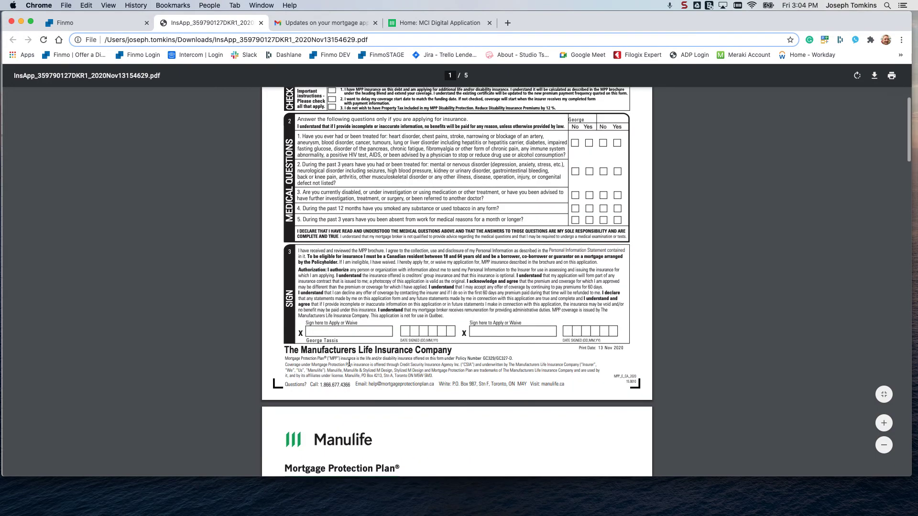
scroll(349, 362, down, 12)
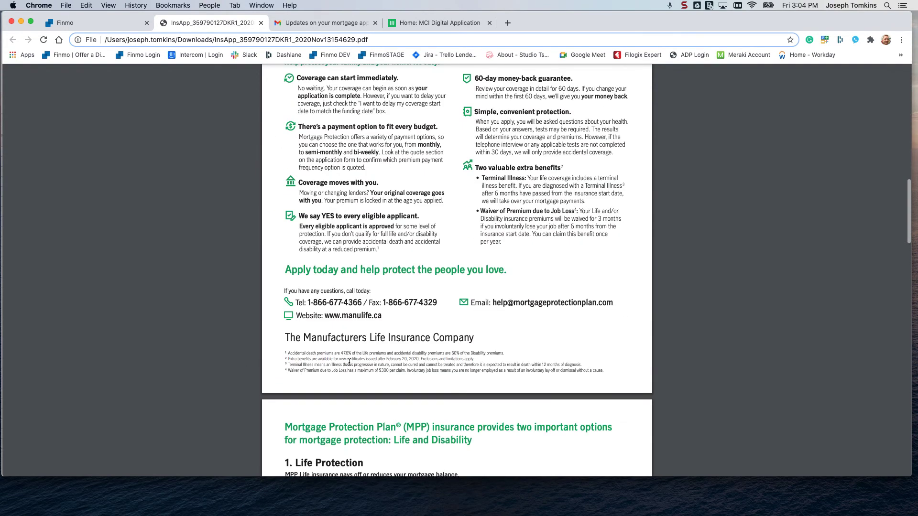
scroll(348, 362, up, 20)
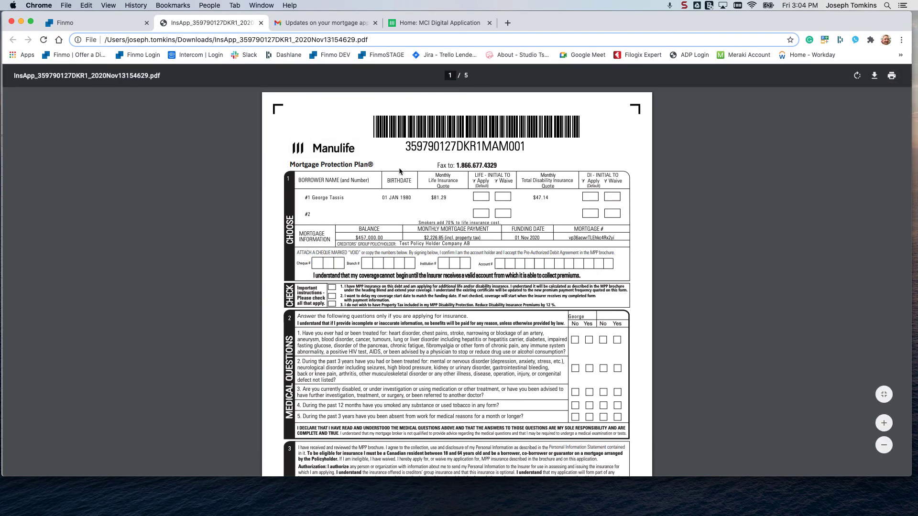
key(ctrl+shift+Tab)
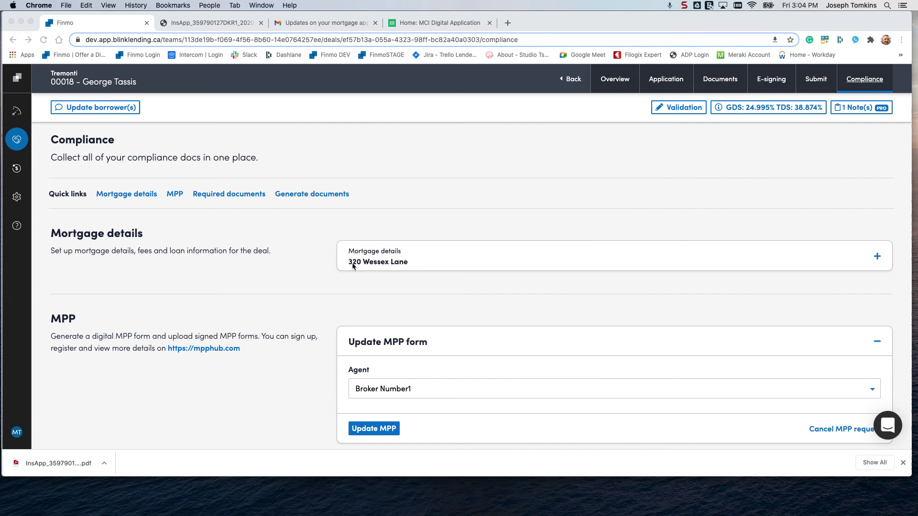
scroll(271, 299, down, 5)
scroll(245, 296, down, 2)
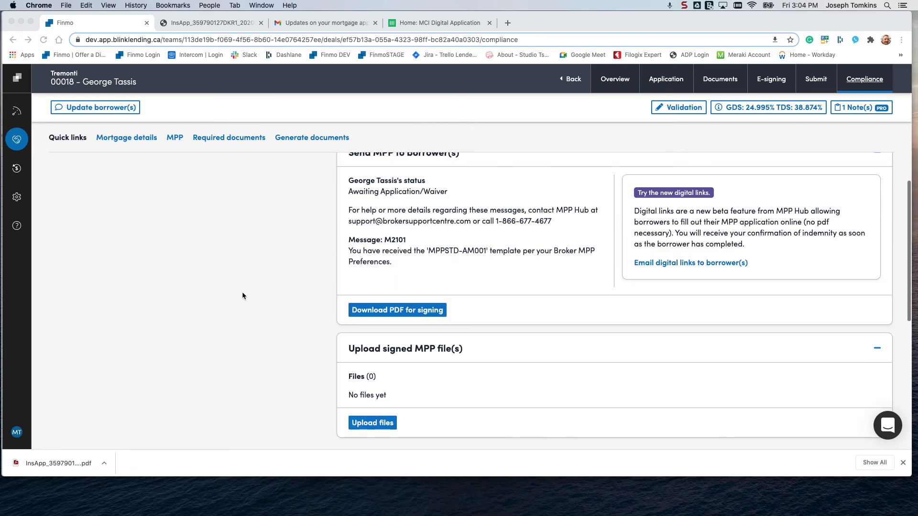
scroll(242, 291, down, 4)
scroll(292, 273, up, 1)
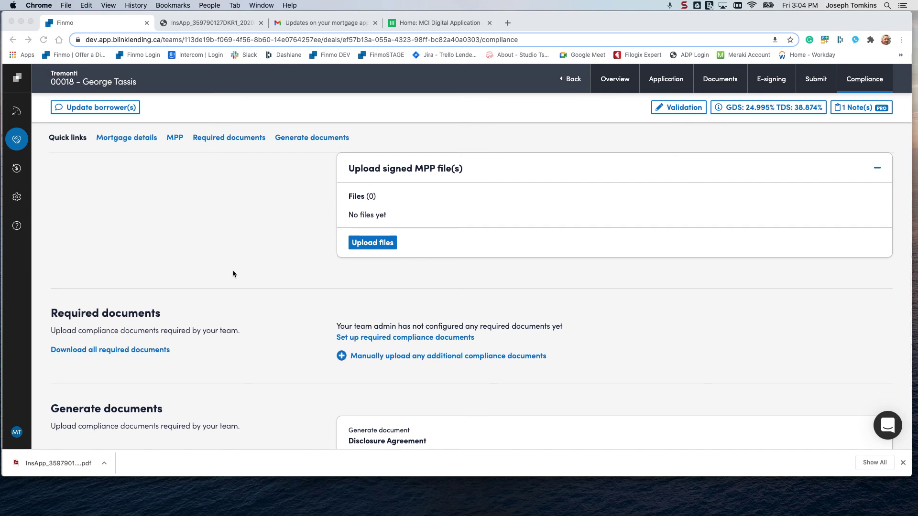
click(378, 243)
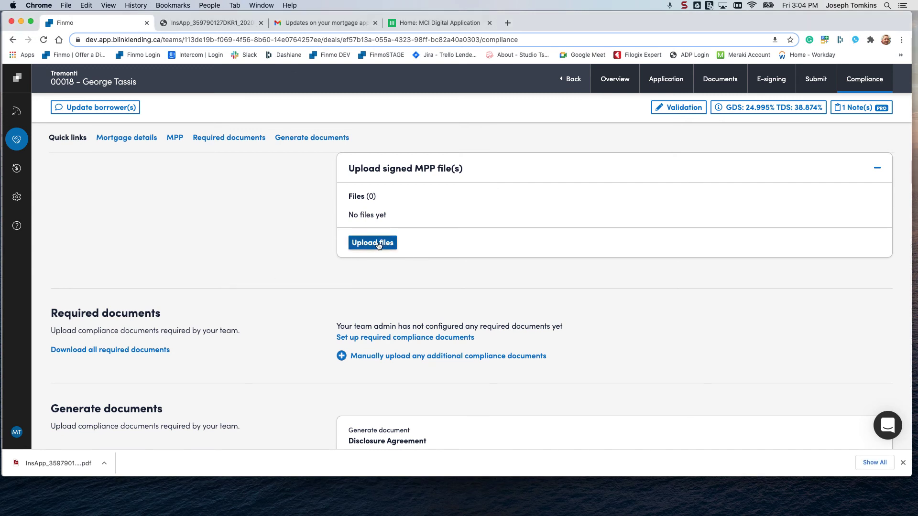
click(369, 248)
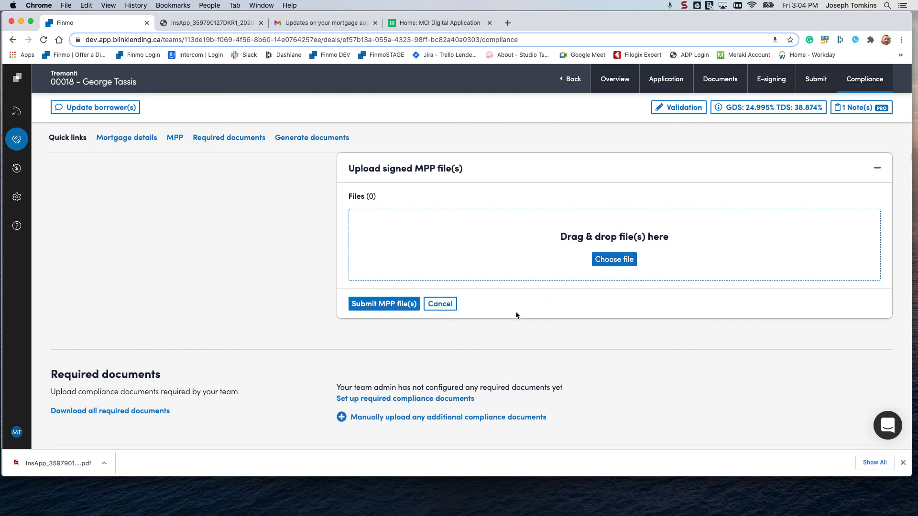
click(444, 306)
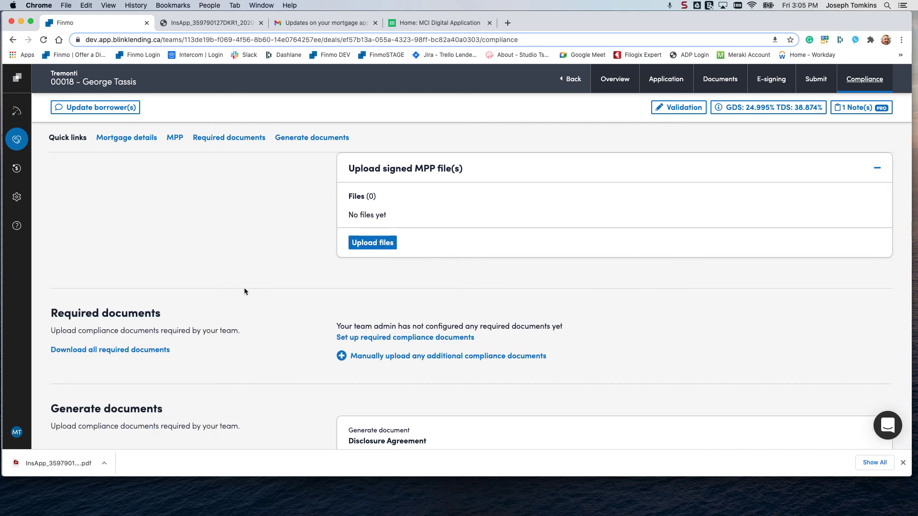
scroll(243, 288, down, 4)
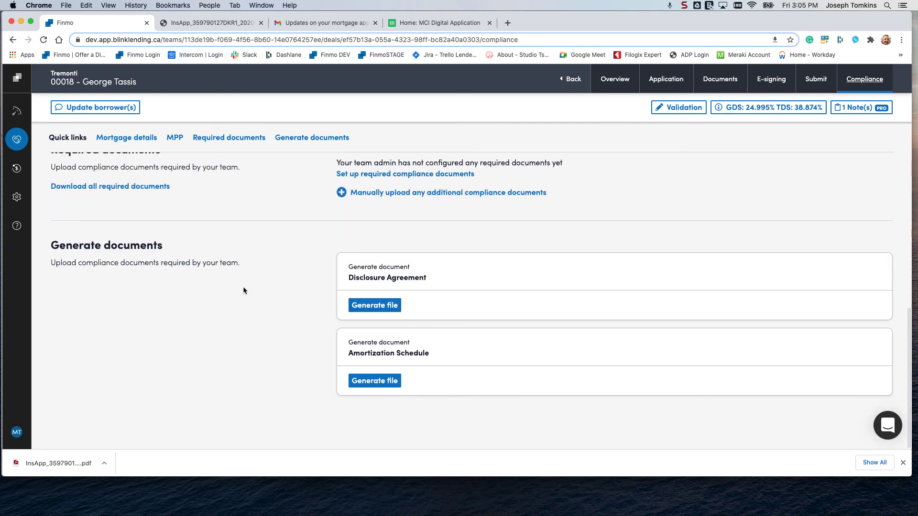